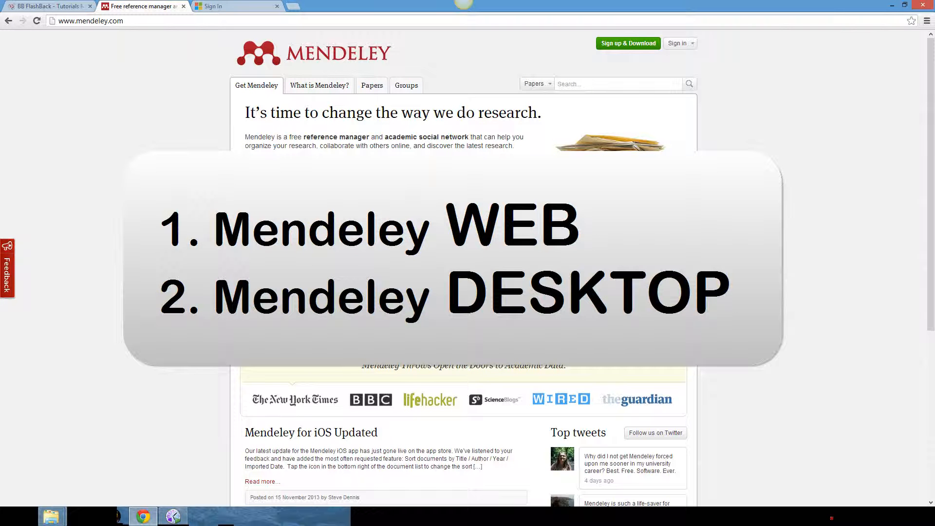
Submit the filled sign-up form to reach the password and interests step
left_click(359, 288)
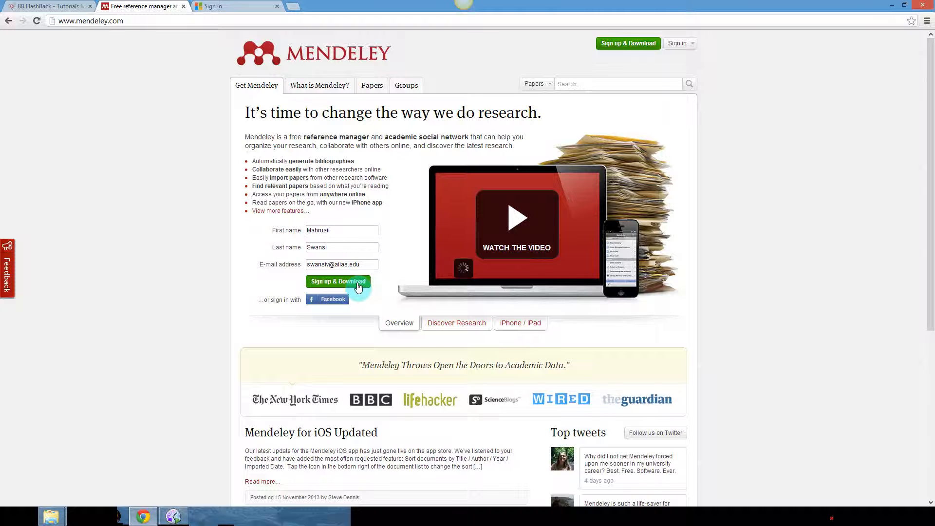
left_click(358, 286)
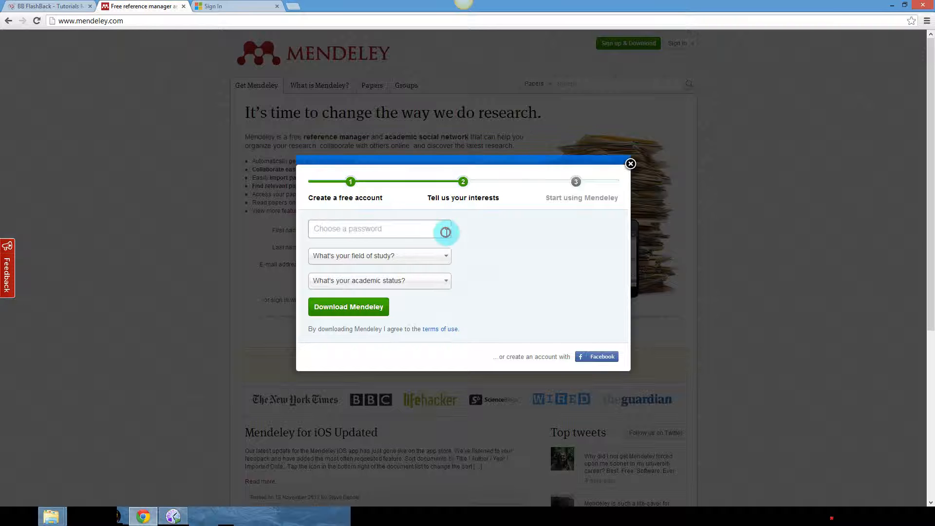
Enter the account password and choose Computer and Information Science and Ph.D. Student
key("ctrl+v")
left_click(445, 257)
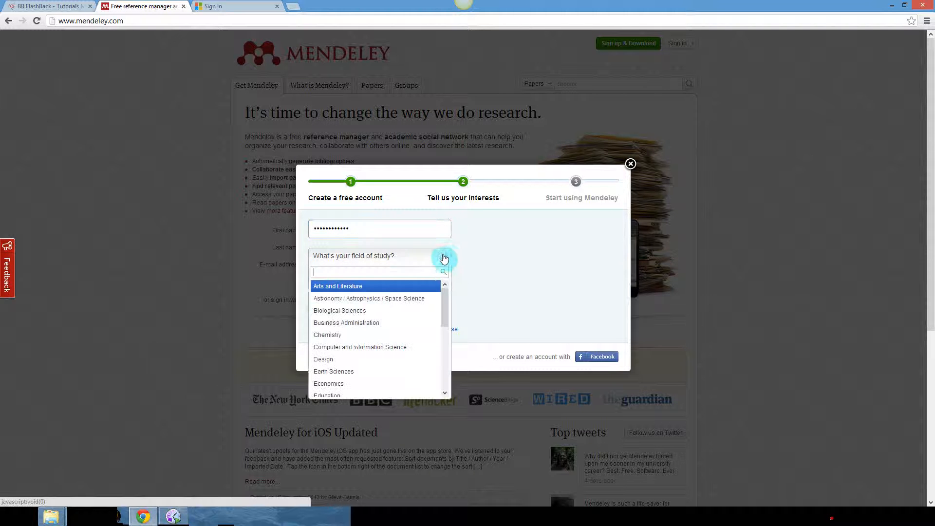
left_click(370, 347)
left_click(423, 287)
left_click(351, 340)
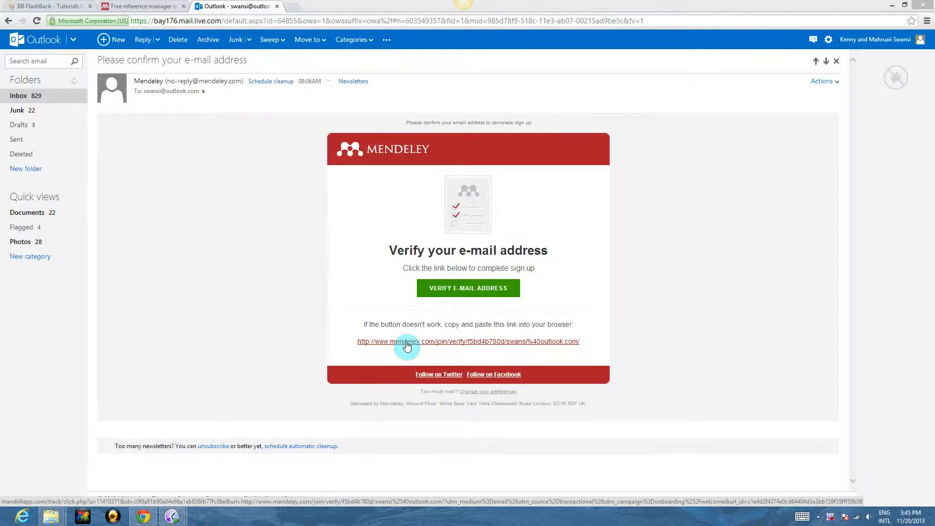
Follow the verification link in Mendeley's confirmation e-mail to start the Windows download
left_click(407, 342)
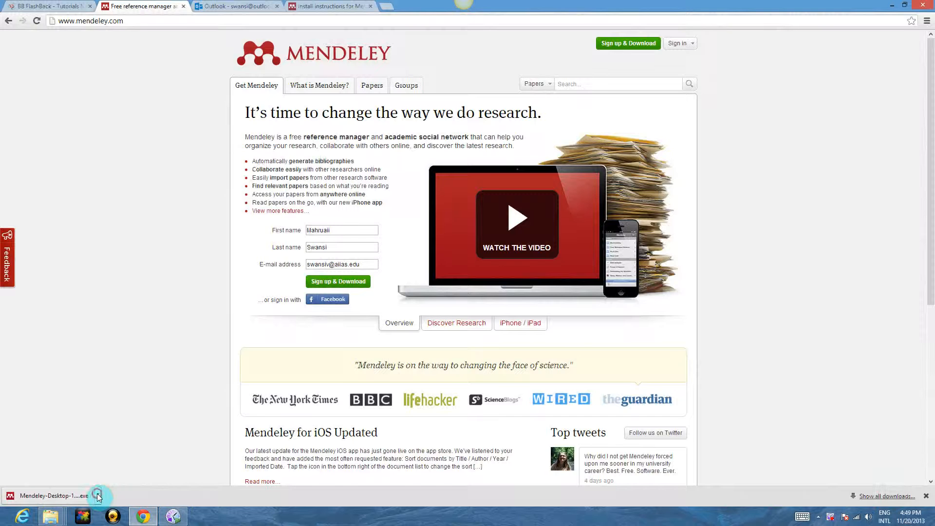
Show the downloaded Mendeley-Desktop-1.10.1-win32 installer in its Downloads folder
left_click(98, 495)
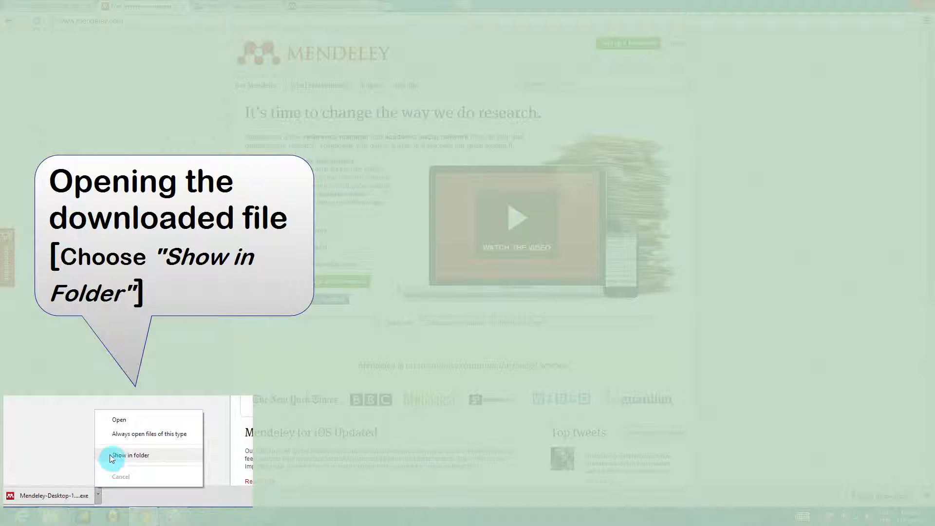
left_click(111, 456)
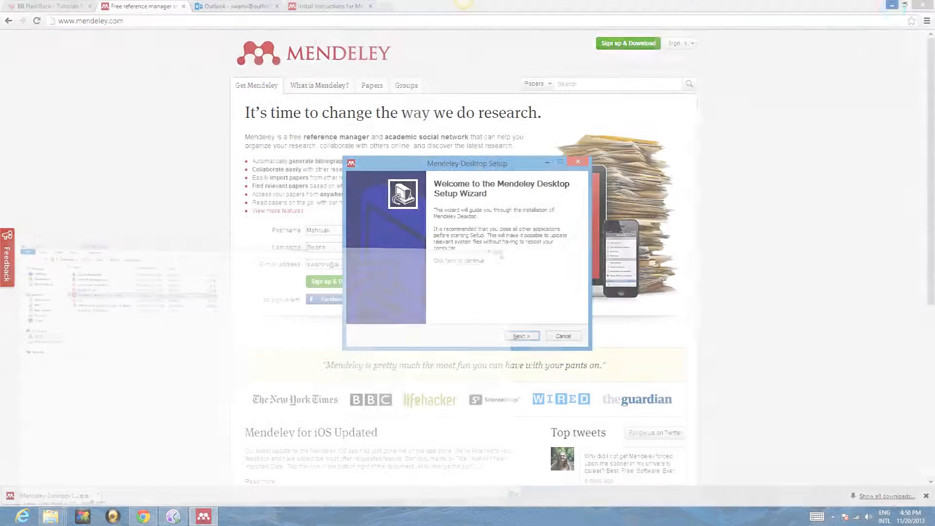
Launch the Mendeley-Desktop-1.10.1-win32 installer to open its setup wizard
left_click(890, 5)
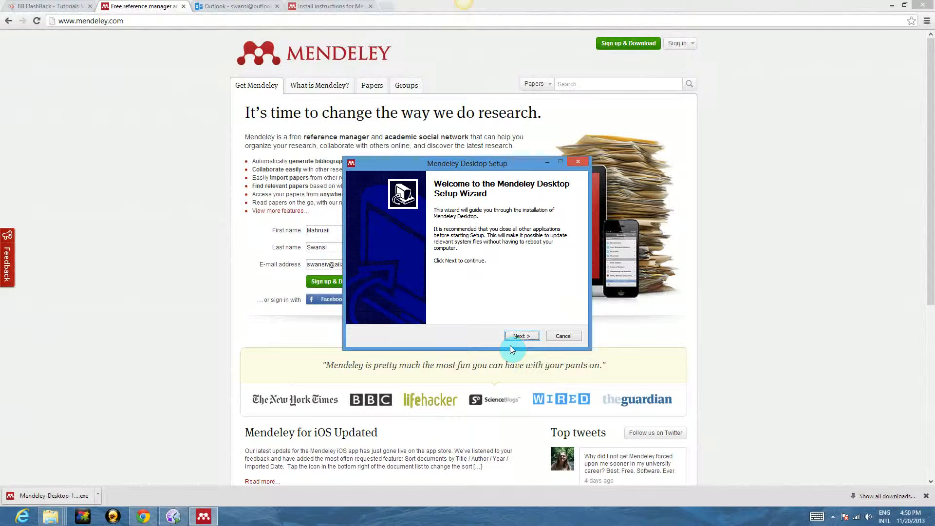
Install Mendeley Desktop with the default location and 'Mendeley Desktop' Start Menu folder, then launch it
left_click(522, 336)
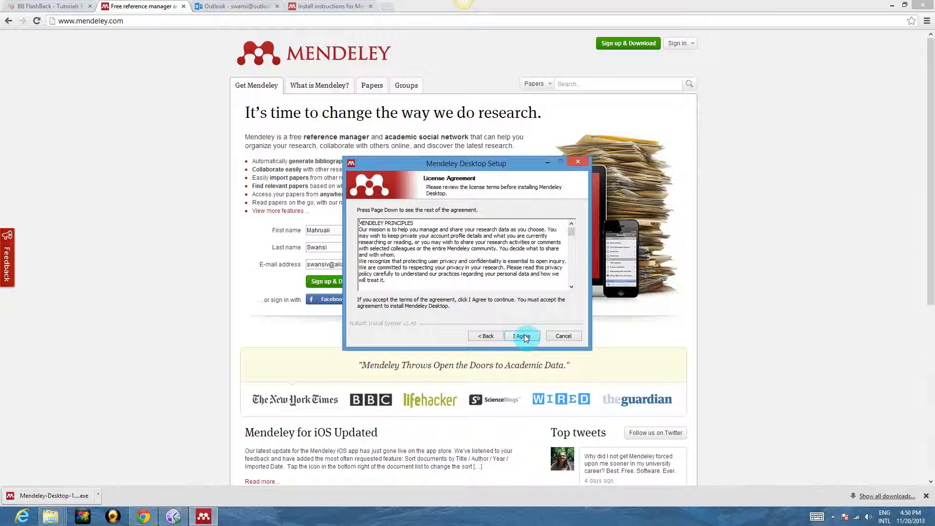
left_click(523, 336)
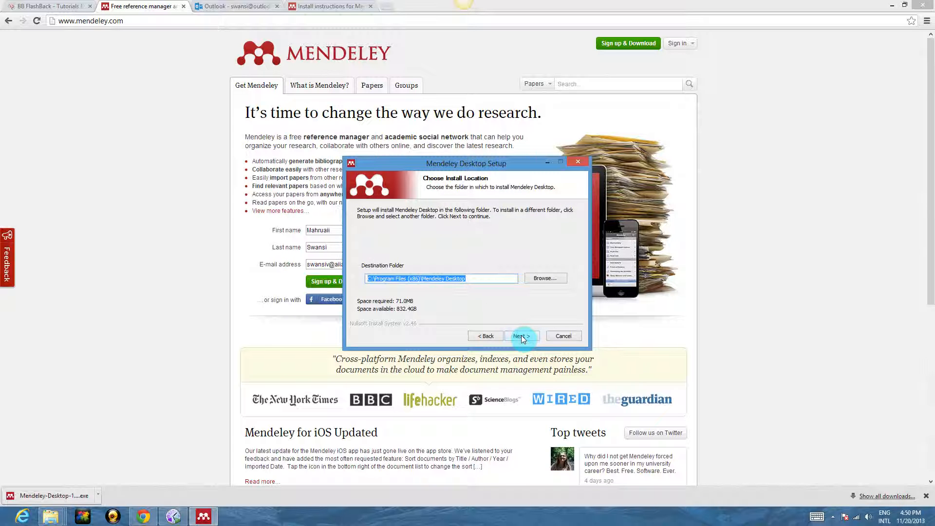
left_click(521, 336)
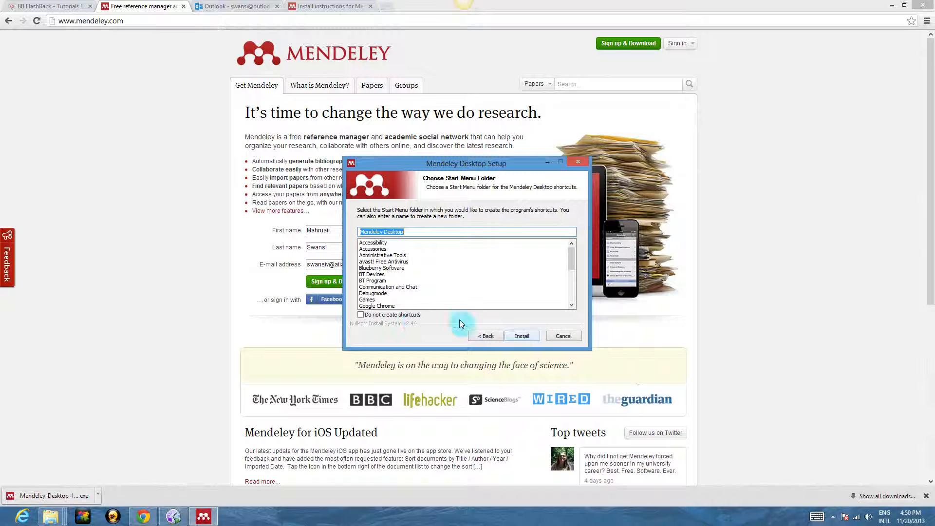
left_click(516, 333)
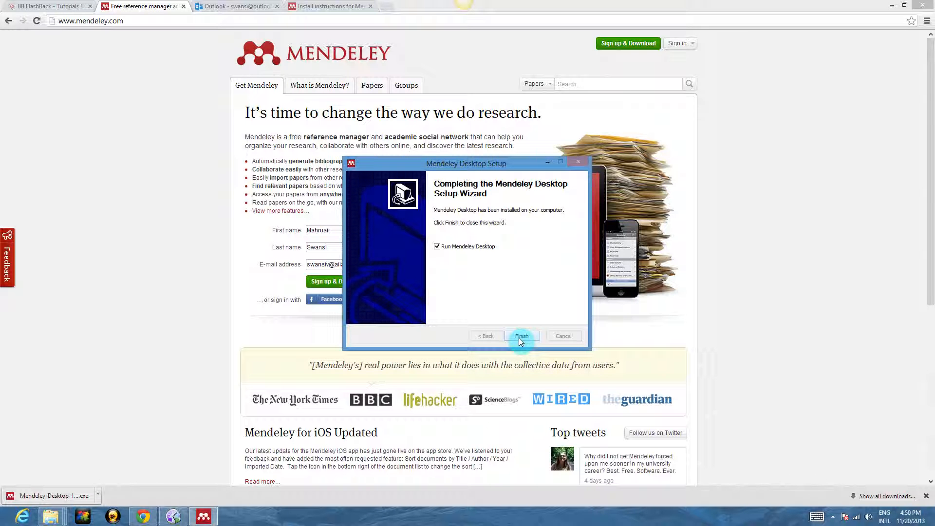
left_click(520, 337)
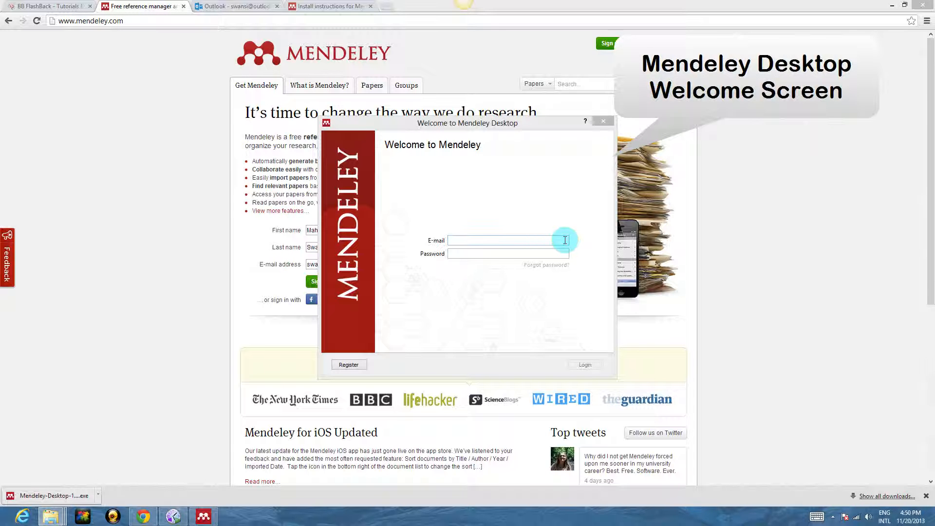
Log in to Mendeley Desktop with the account e-mail address and password
left_click(565, 240)
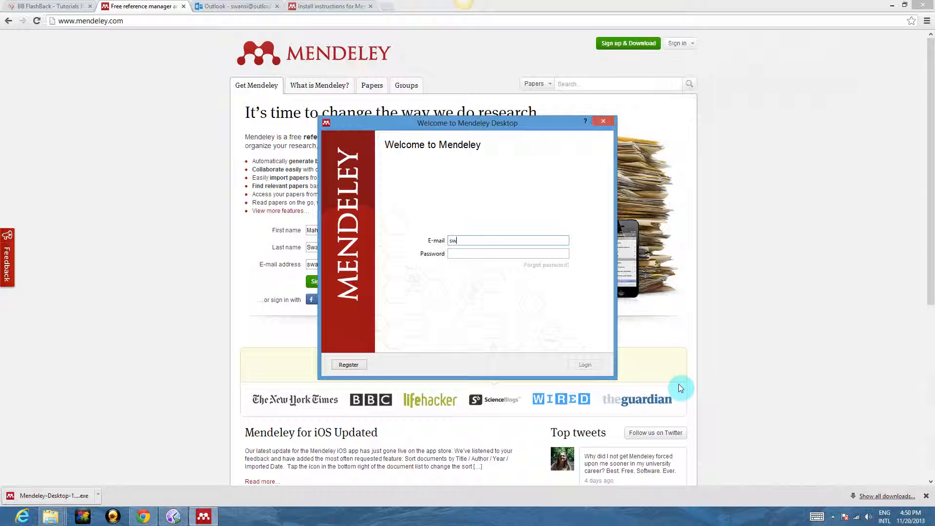
key("Tab")
key("ctrl+v")
key("Return")
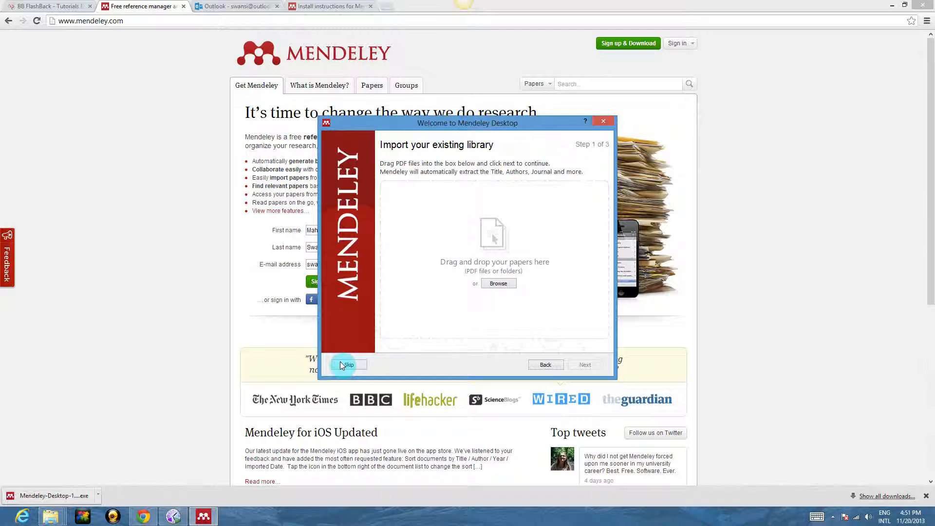
Skip import and add Information Retrieval, recommender-systems survey, and Pattern Recognition papers
left_click(345, 364)
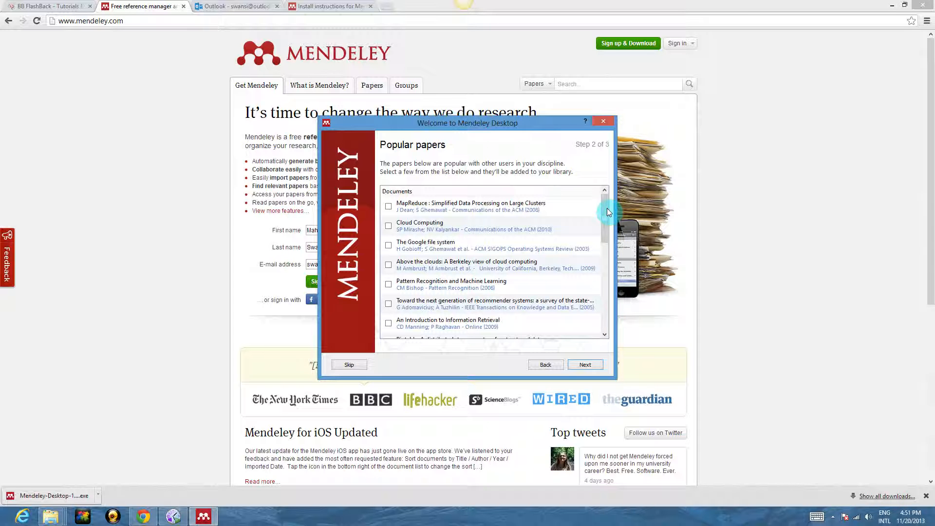
left_click_drag(607, 212, 615, 234)
left_click(388, 247)
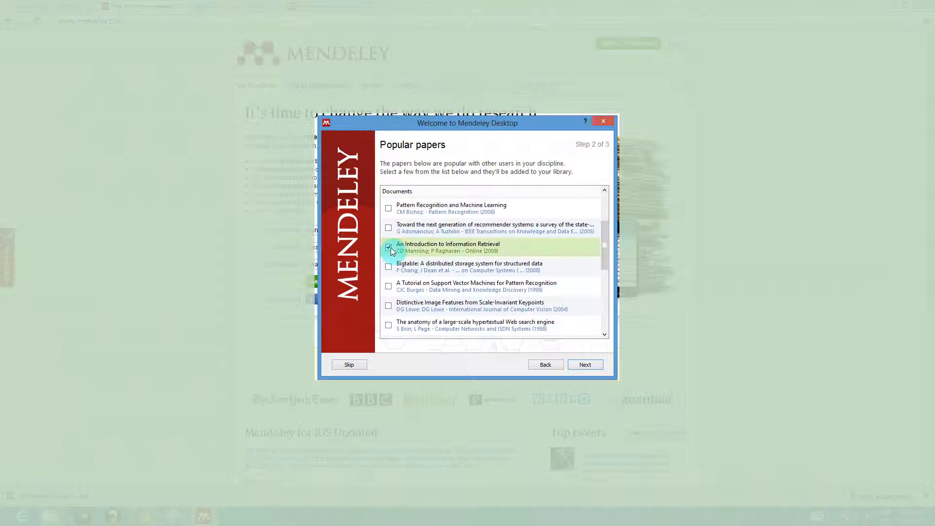
left_click(389, 228)
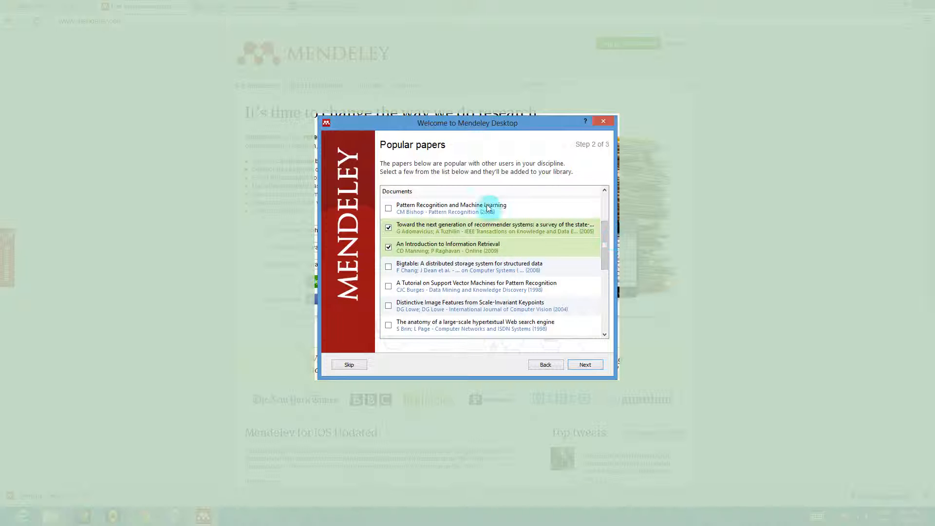
left_click(388, 208)
left_click(585, 364)
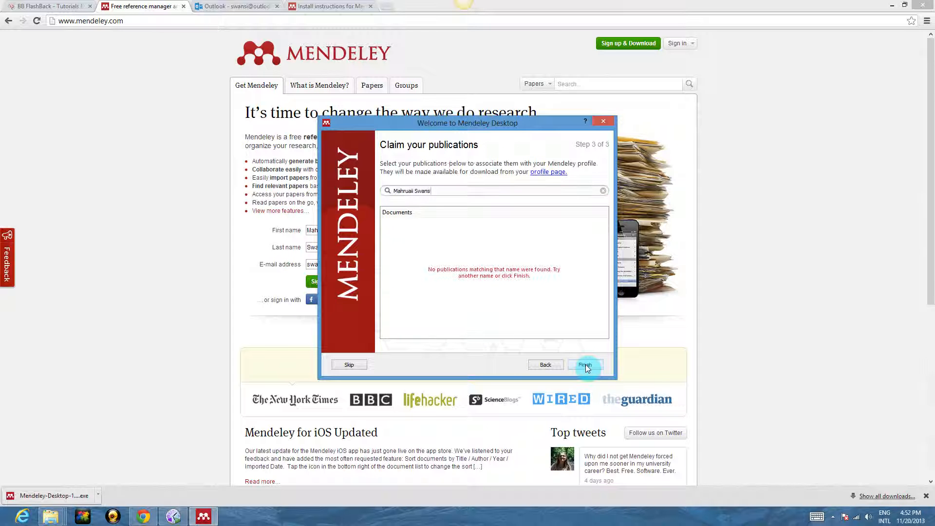
Clear the publication name search, finish the wizard, and maximize the library window
left_click(603, 190)
left_click(582, 369)
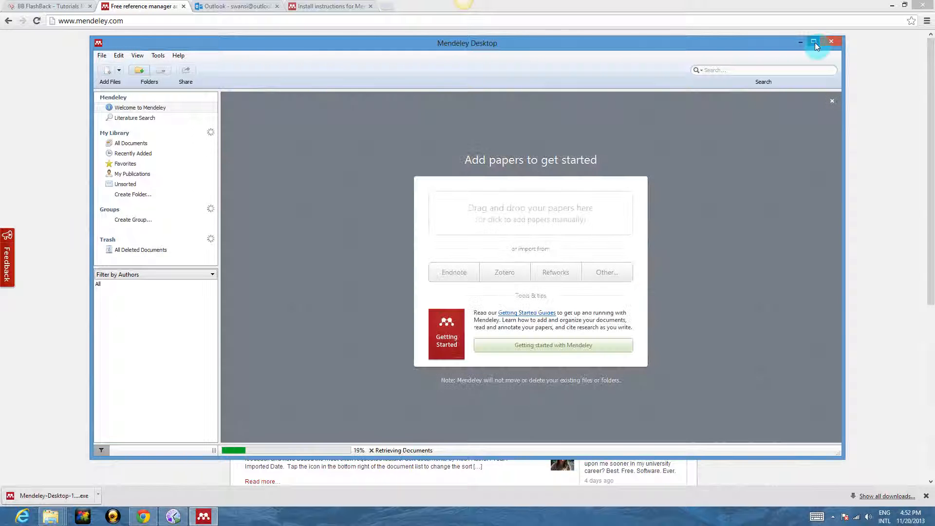
left_click(814, 42)
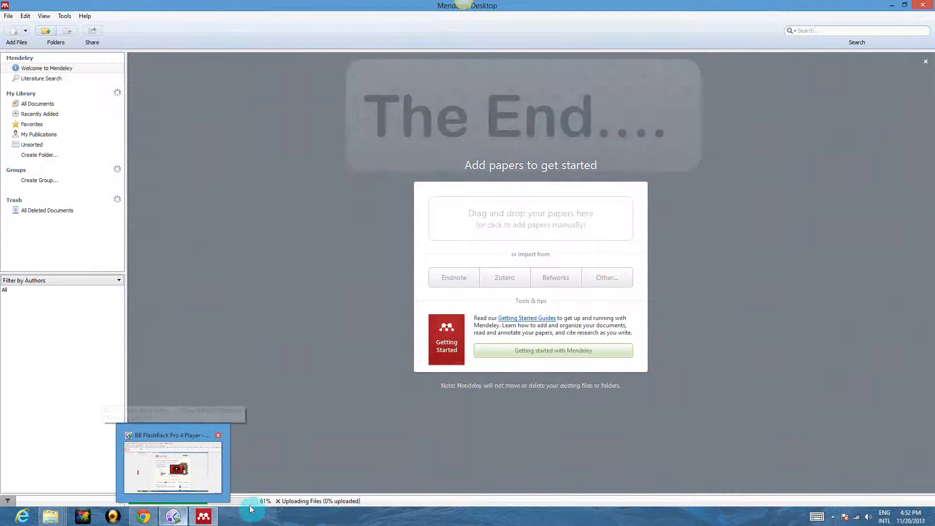